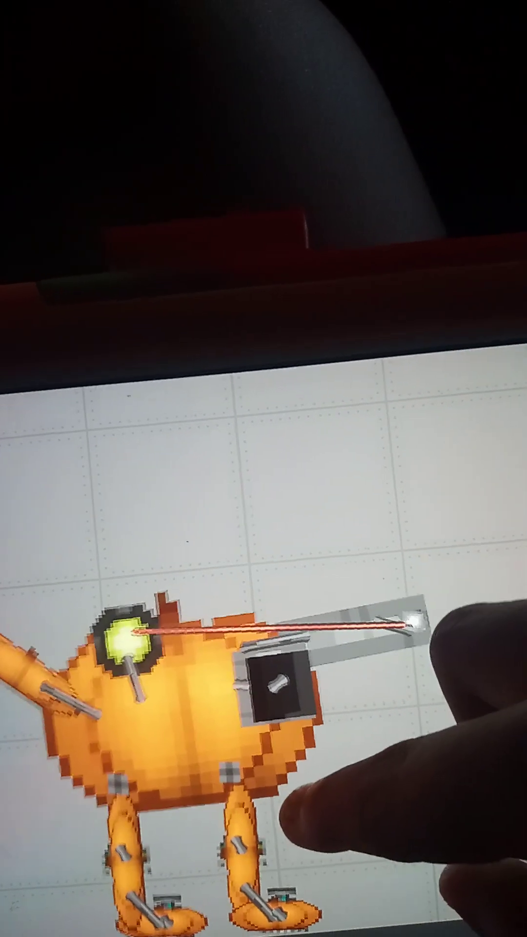
scroll(264, 659, down, 5)
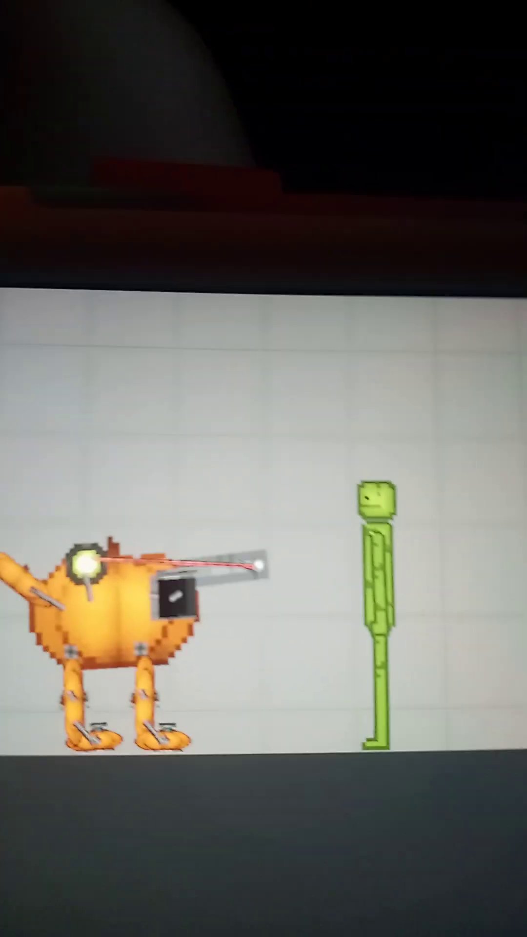
- Drag the orange creature by its gun toward the centre of the map
mouse_move(251, 596)
mouse_down()
mouse_move(282, 576)
mouse_move(359, 575)
mouse_up()
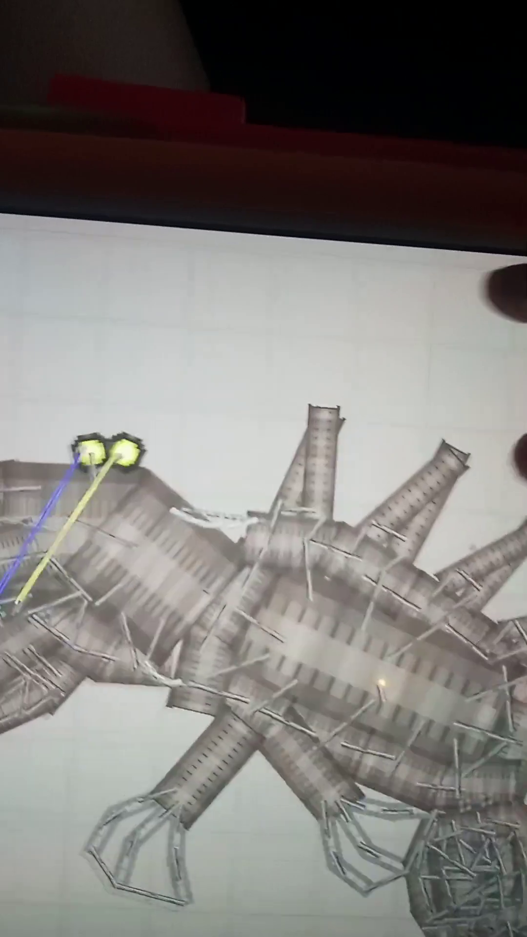
- Shift Godzilla V2's lower slab down and left, then freeze it in place
click(399, 623)
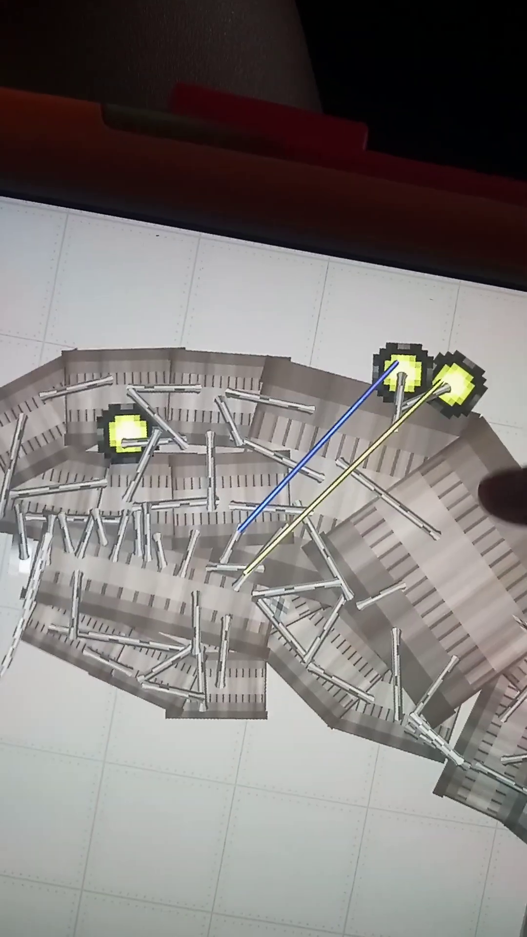
click(487, 490)
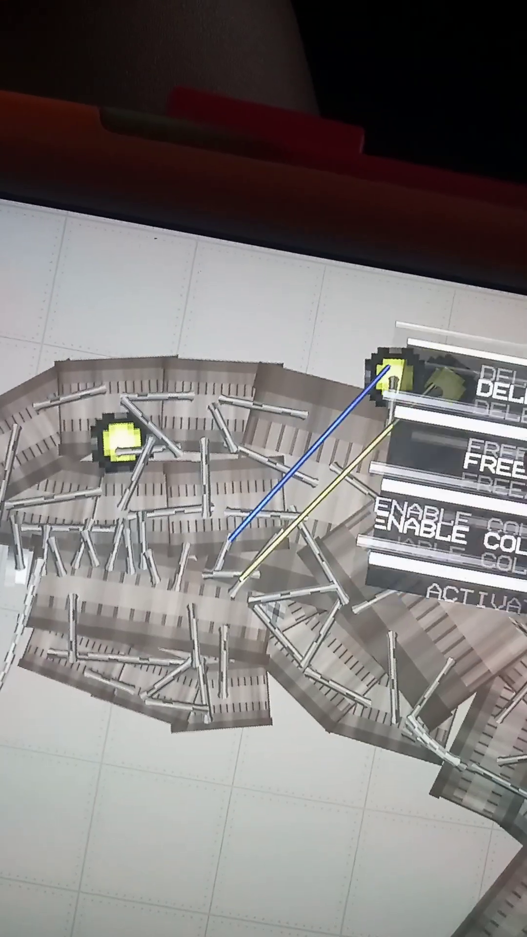
click(169, 700)
drag(165, 703, 136, 754)
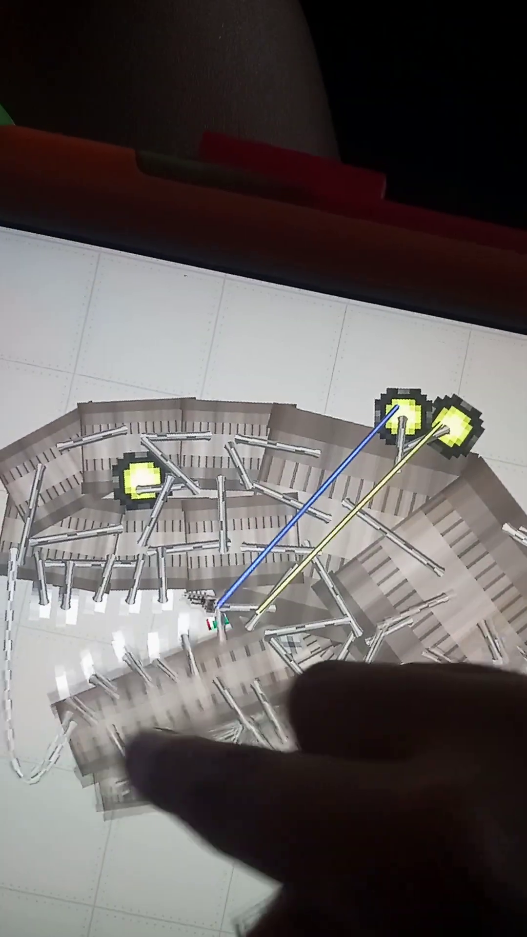
click(124, 770)
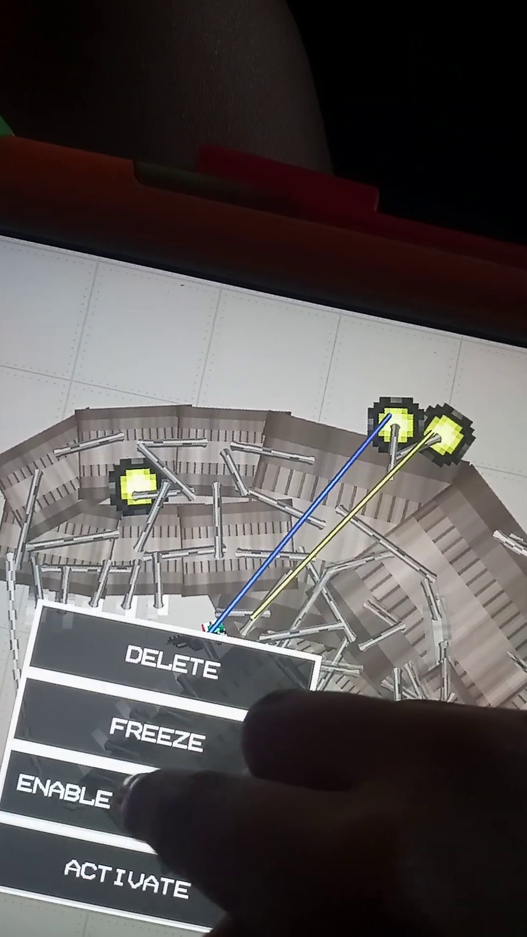
click(158, 732)
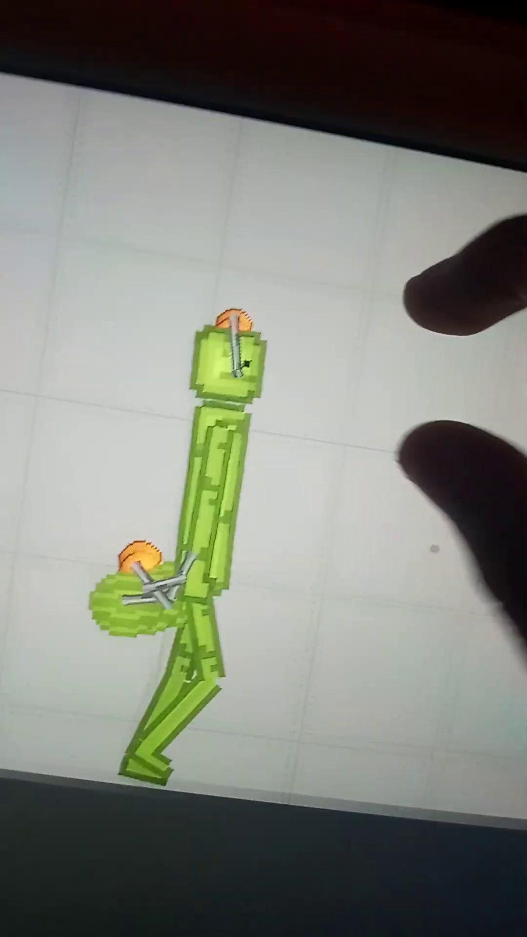
scroll(395, 476, up, 5)
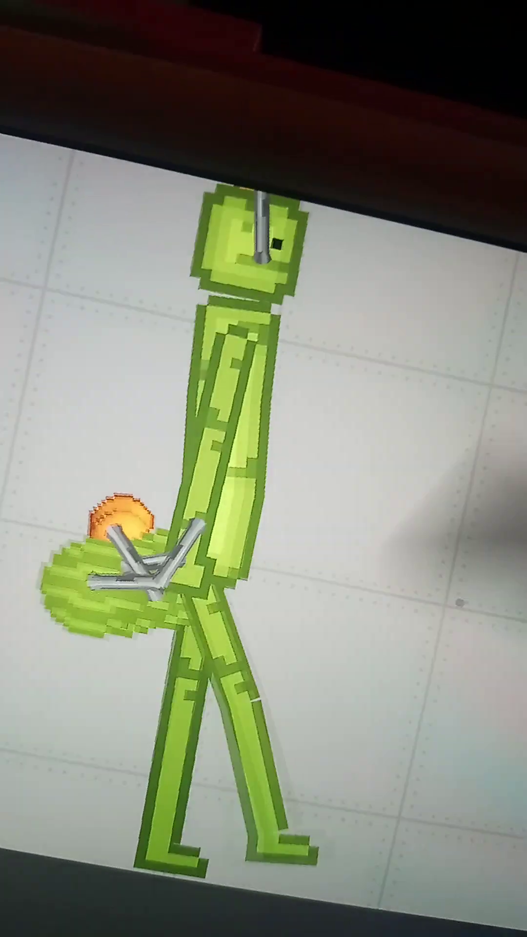